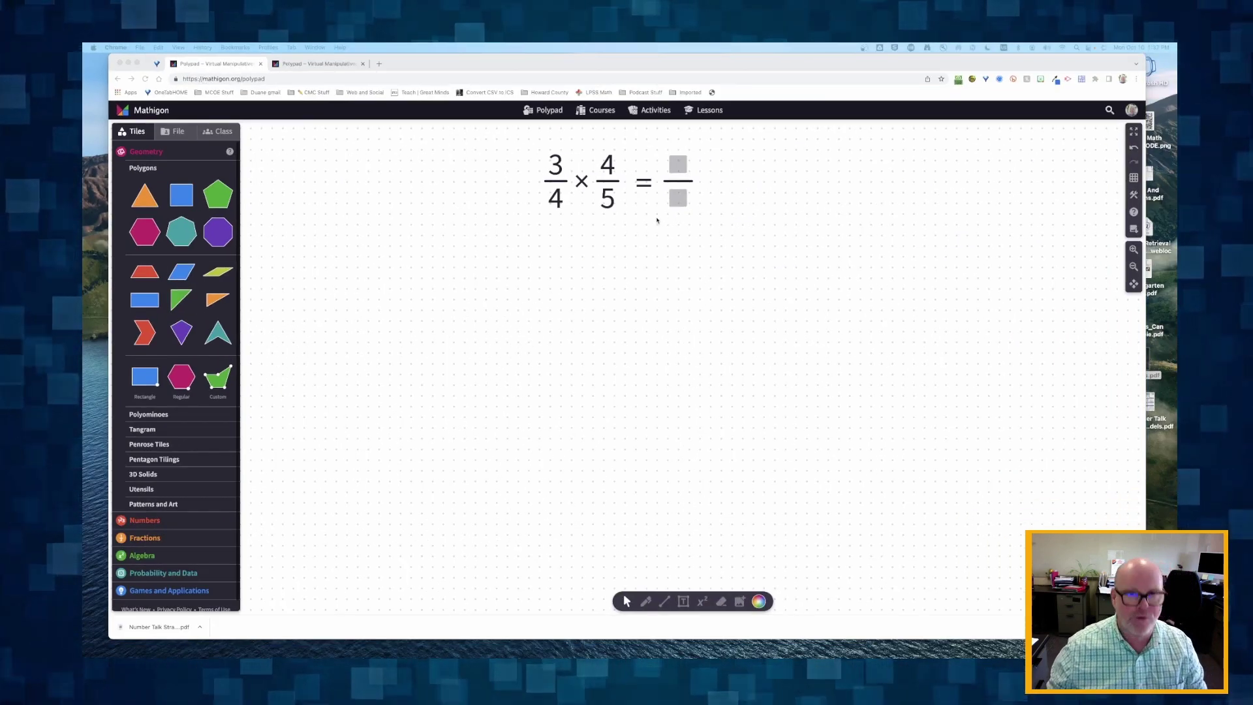
- Check the other 1 1/4 × 1 2/3 canvas, then return to the 3/4 × 4/5 canvas
{"action": "left_click", "coordinate": [324, 64]}
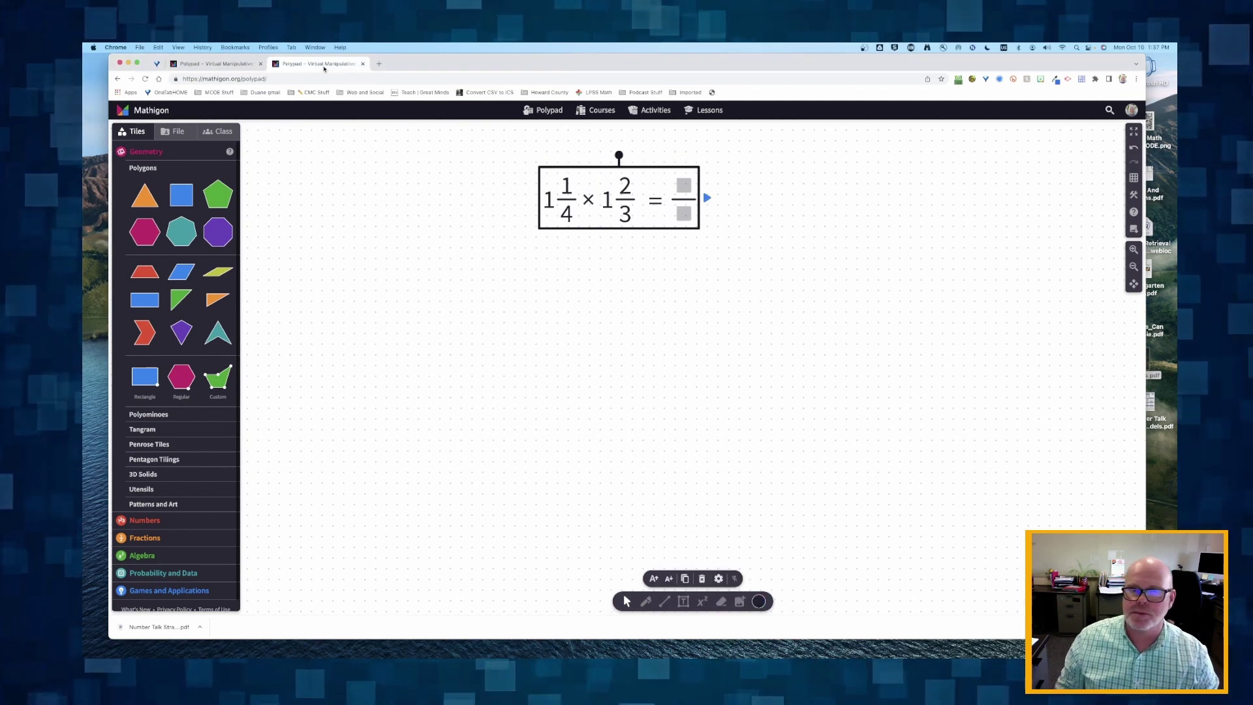
{"action": "left_click", "coordinate": [471, 169]}
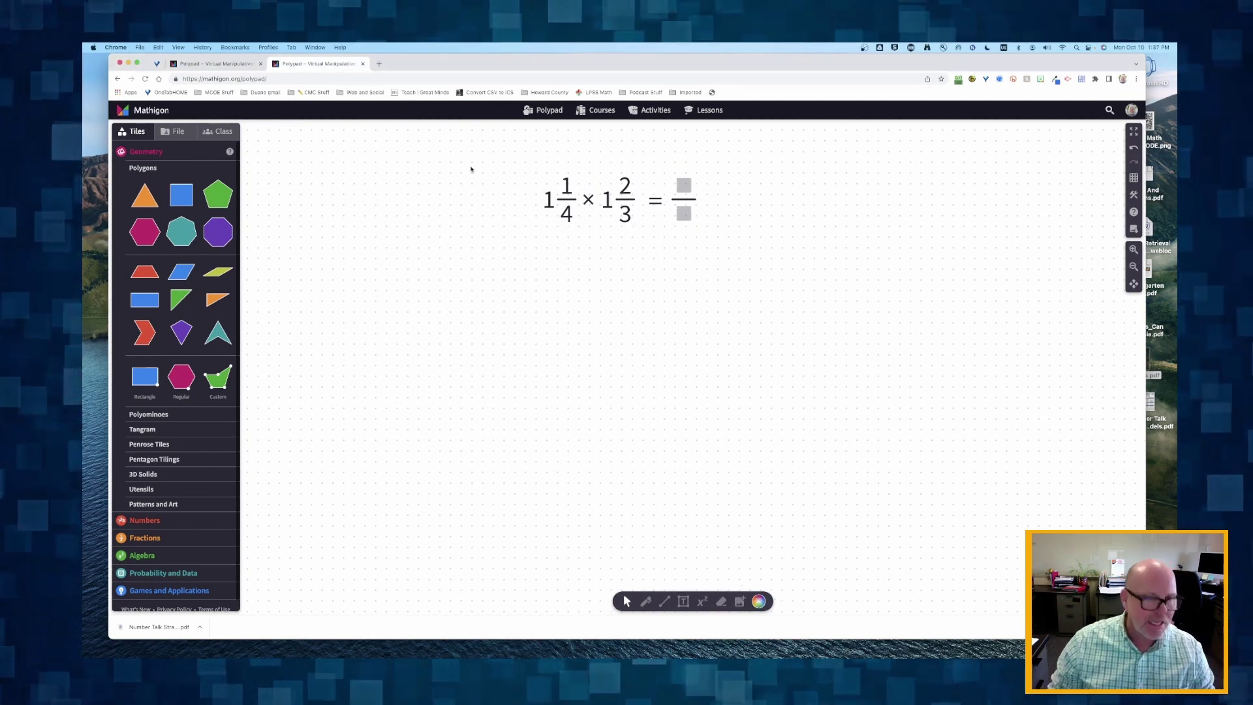
{"action": "key", "text": "ctrl+shift+Tab"}
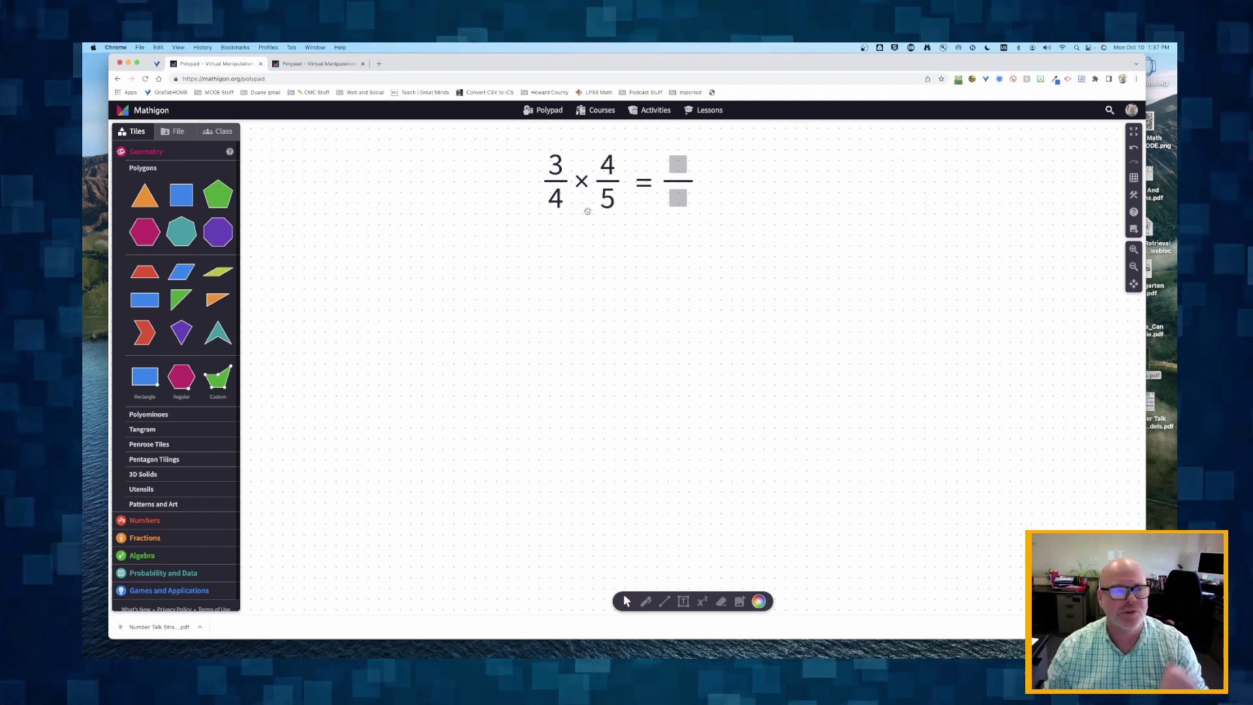
- Place a quarters fraction bar and a fifths bar, standing the fifths bar upright at its left end
{"action": "left_click", "coordinate": [155, 539]}
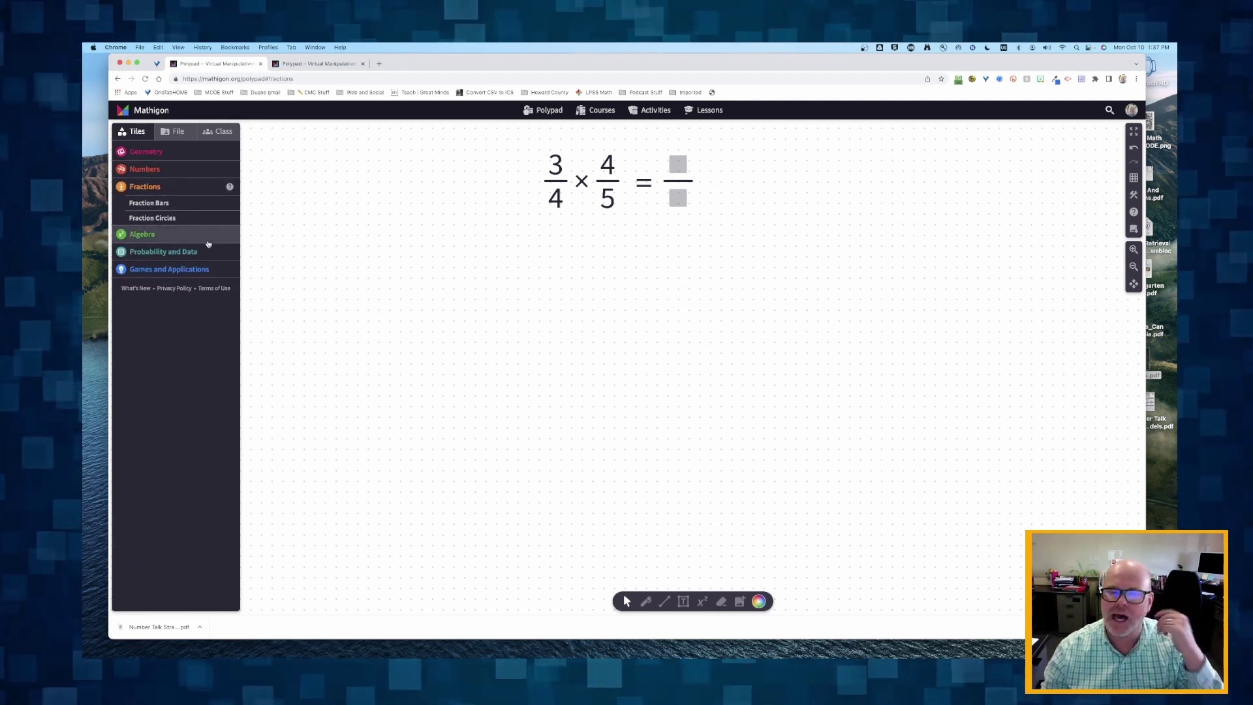
{"action": "left_click", "coordinate": [147, 202]}
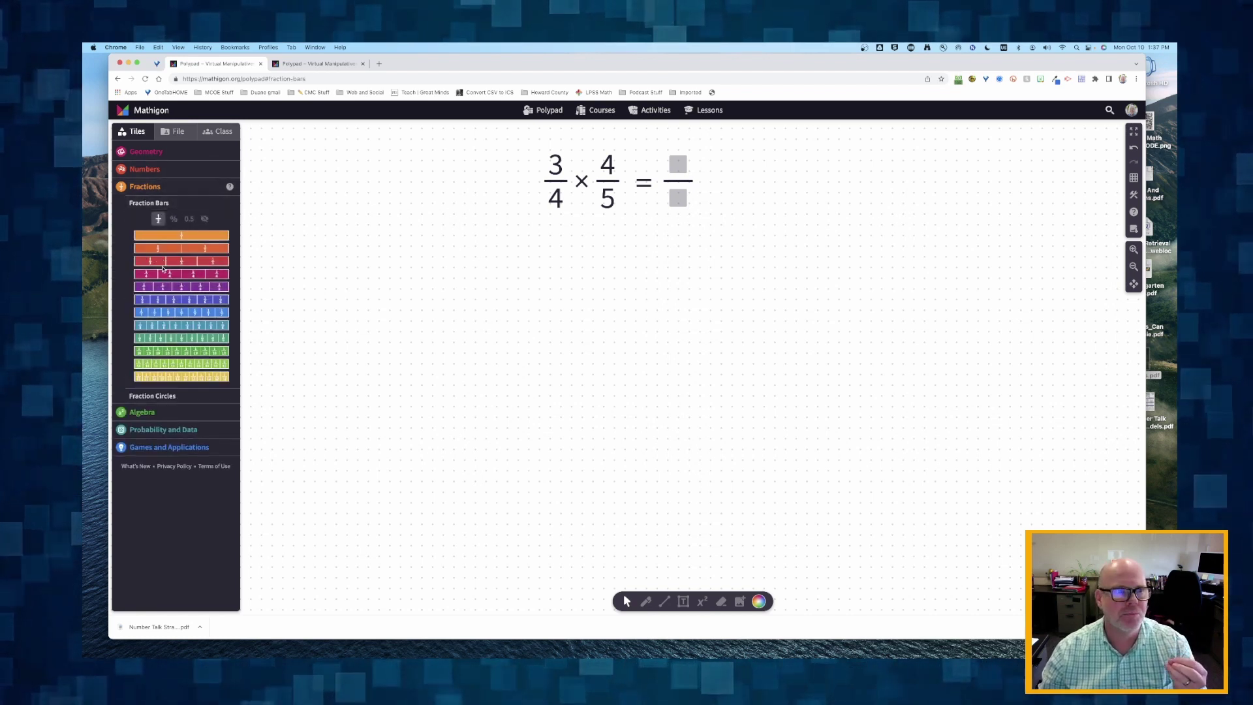
{"action": "left_click_drag", "start_coordinate": [157, 274], "coordinate": [646, 494]}
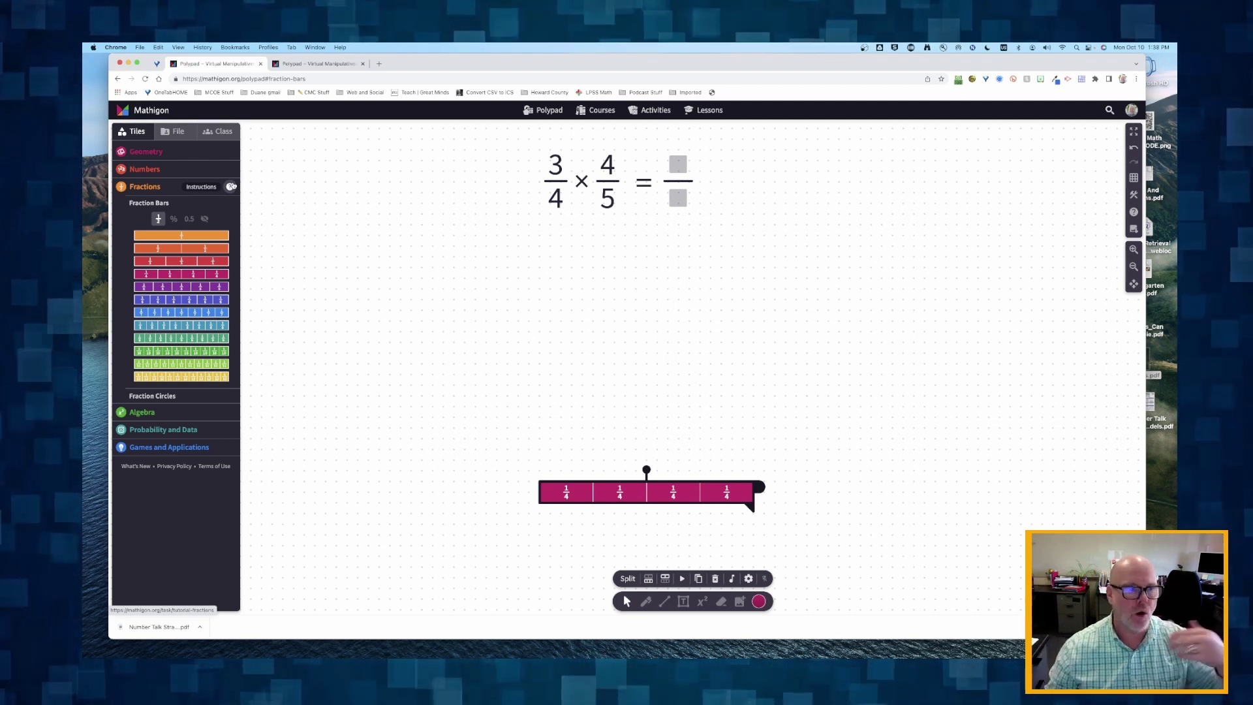
{"action": "left_click_drag", "start_coordinate": [189, 288], "coordinate": [388, 307]}
{"action": "left_click_drag", "start_coordinate": [445, 340], "coordinate": [524, 360]}
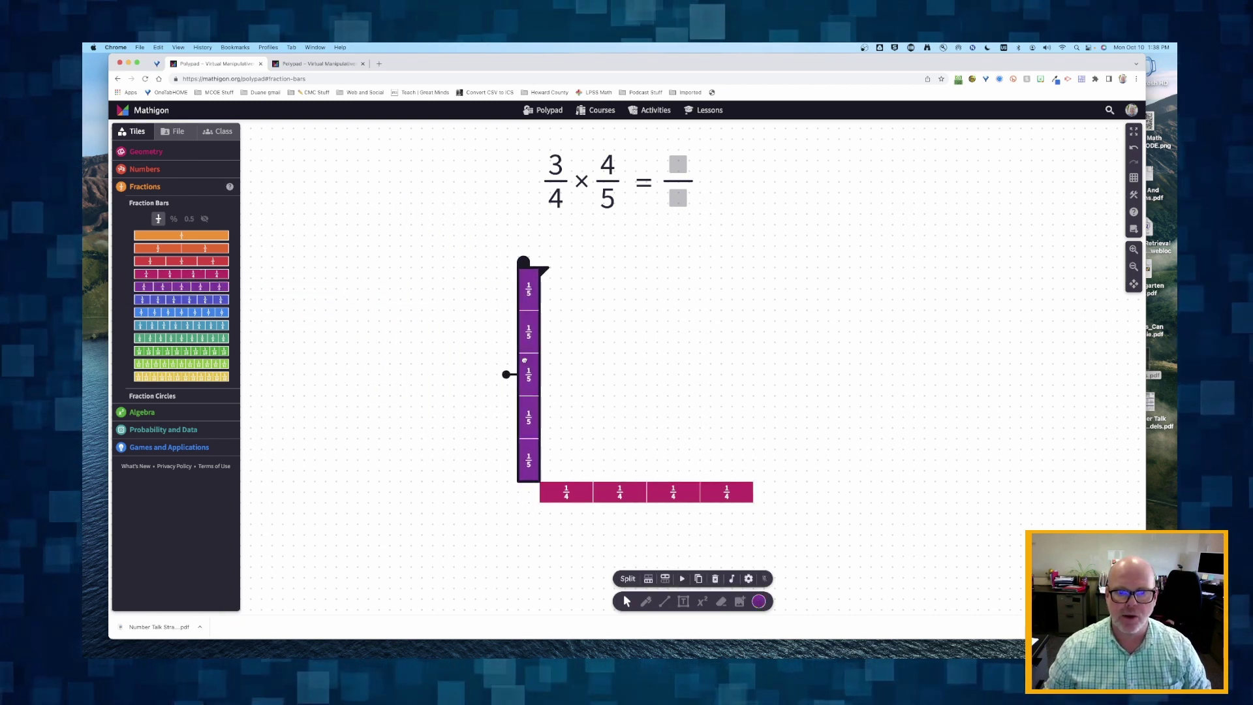
- Shade three quarters of the quarters bar and four fifths of the fifths bar
{"action": "left_click", "coordinate": [738, 498]}
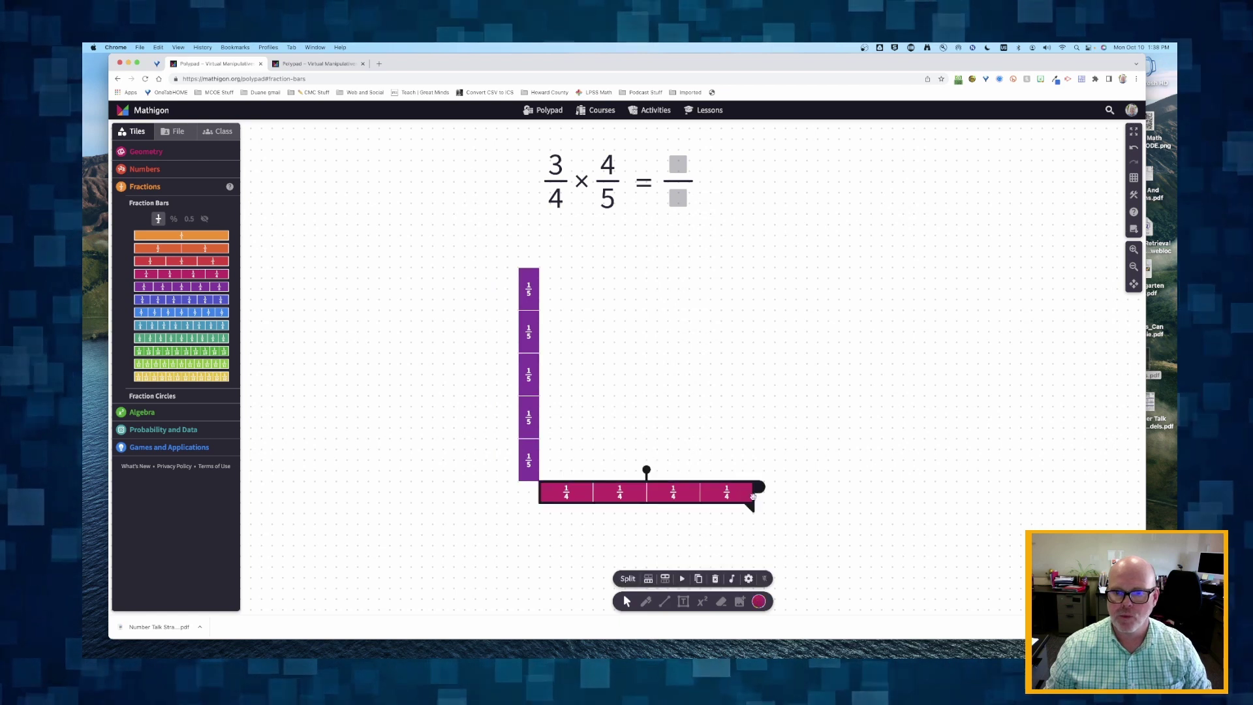
{"action": "left_click_drag", "start_coordinate": [743, 508], "coordinate": [710, 506]}
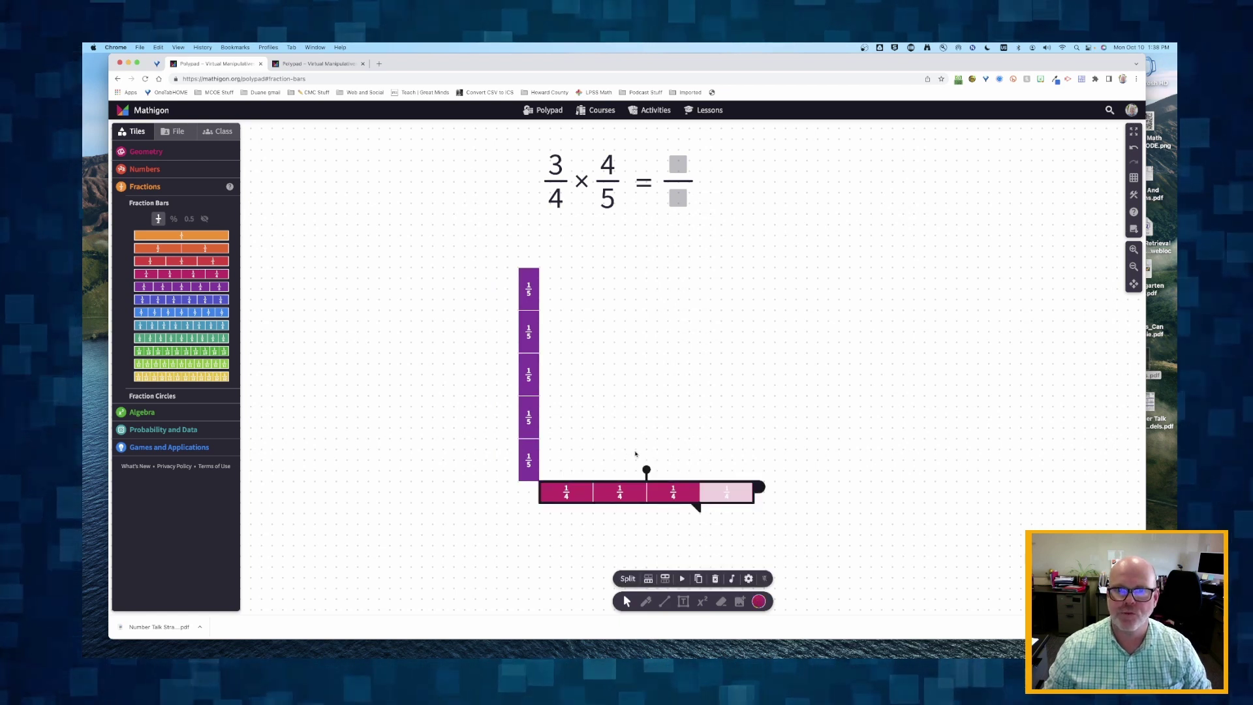
{"action": "left_click", "coordinate": [528, 291]}
{"action": "left_click_drag", "start_coordinate": [542, 271], "coordinate": [543, 301]}
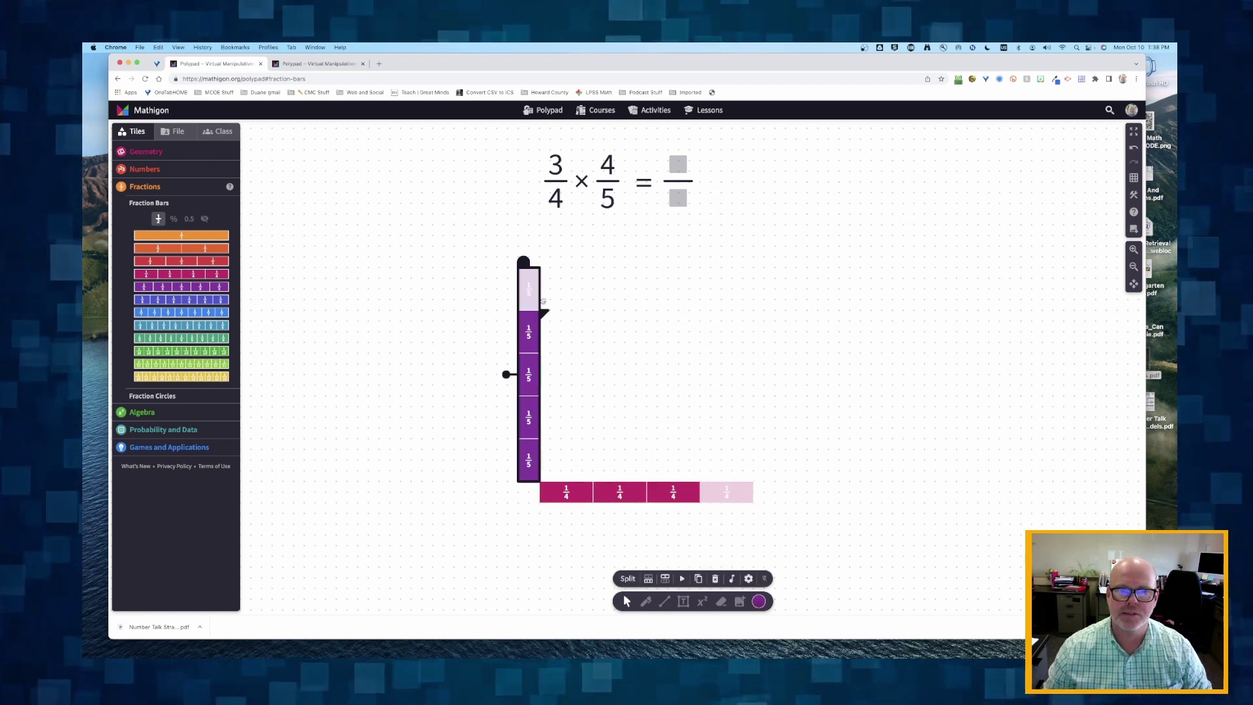
{"action": "left_click", "coordinate": [475, 325]}
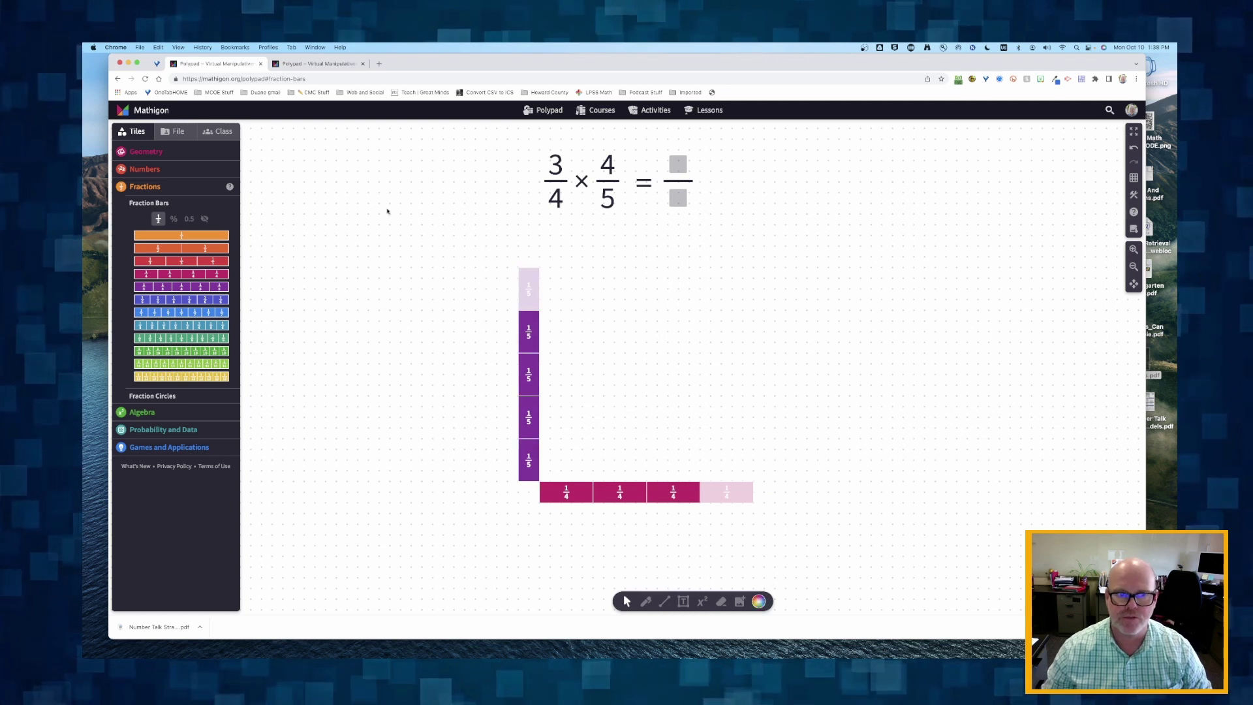
- Add a blue square and stretch it to fill the corner between the quarters and fifths bars
{"action": "left_click", "coordinate": [142, 153]}
{"action": "left_click", "coordinate": [181, 195]}
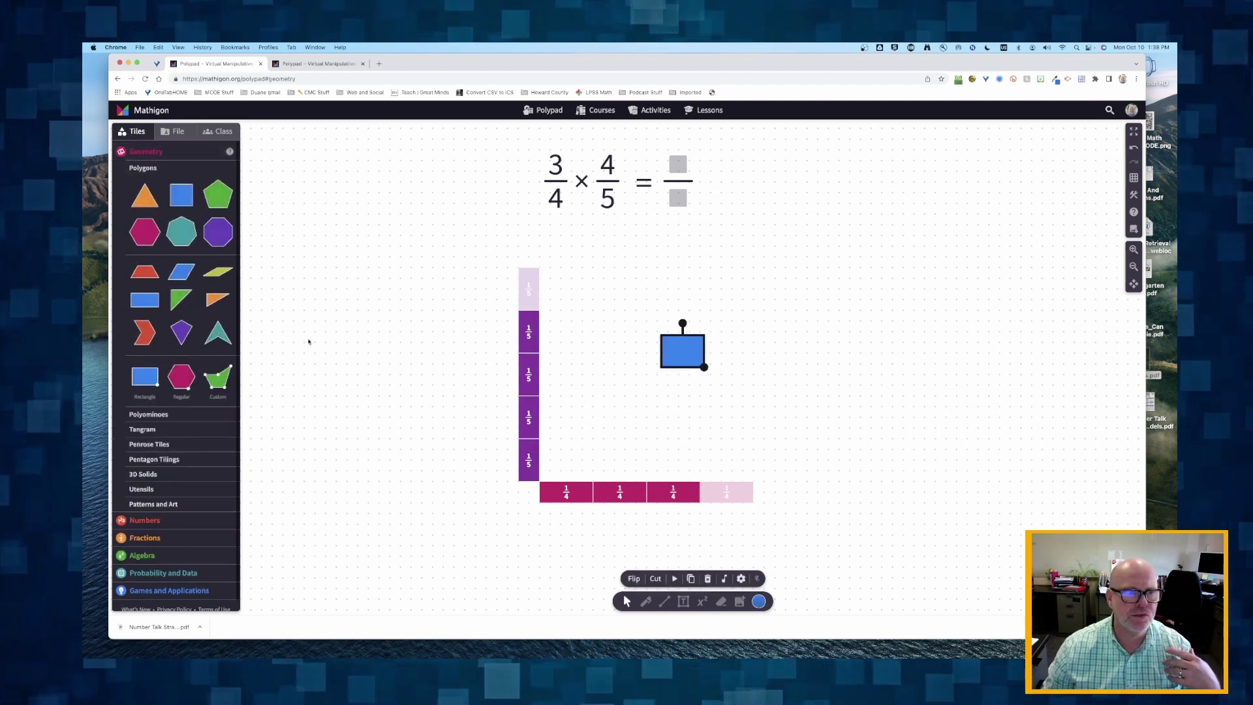
{"action": "left_click_drag", "start_coordinate": [697, 363], "coordinate": [752, 481]}
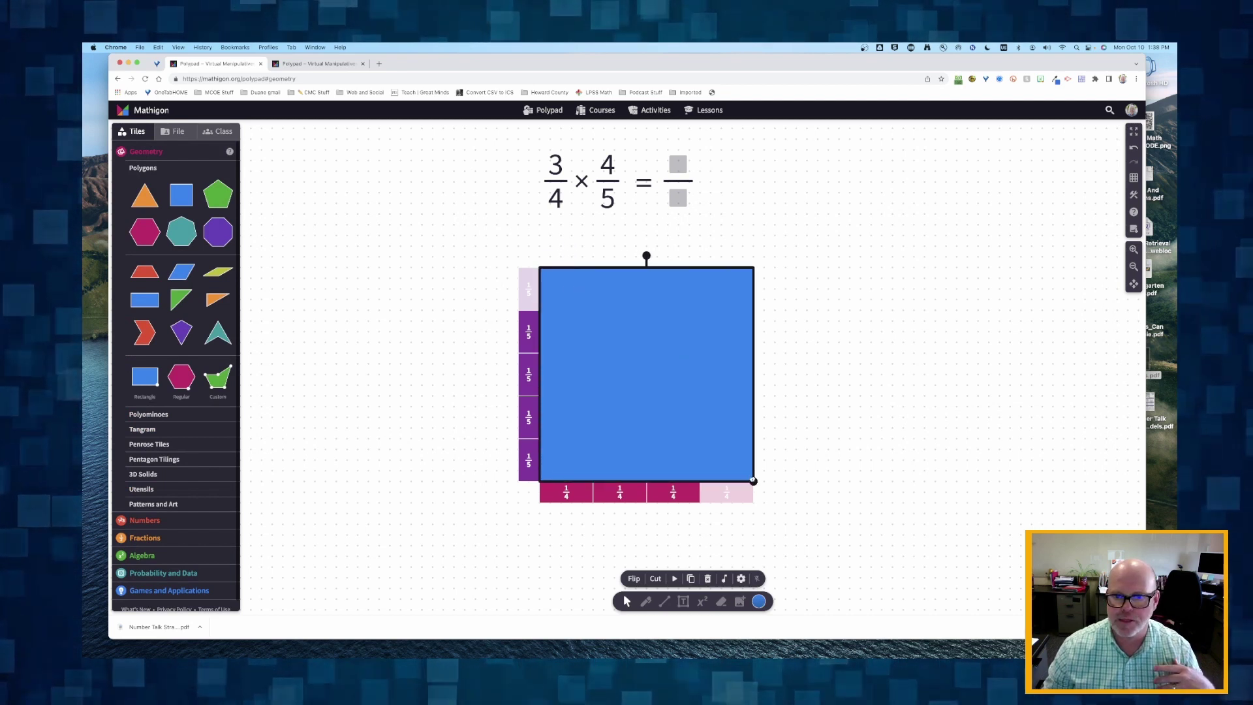
{"action": "left_click", "coordinate": [825, 391]}
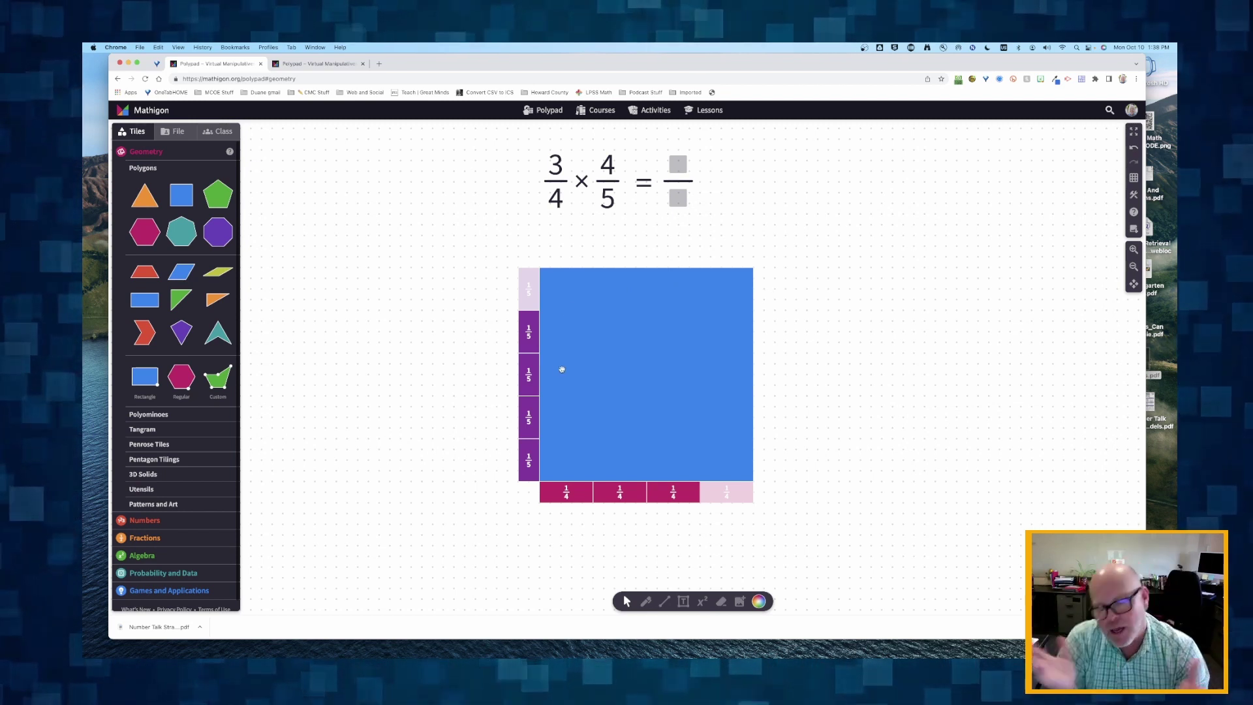
{"action": "scroll", "coordinate": [562, 369], "scroll_direction": "down", "scroll_amount": 1}
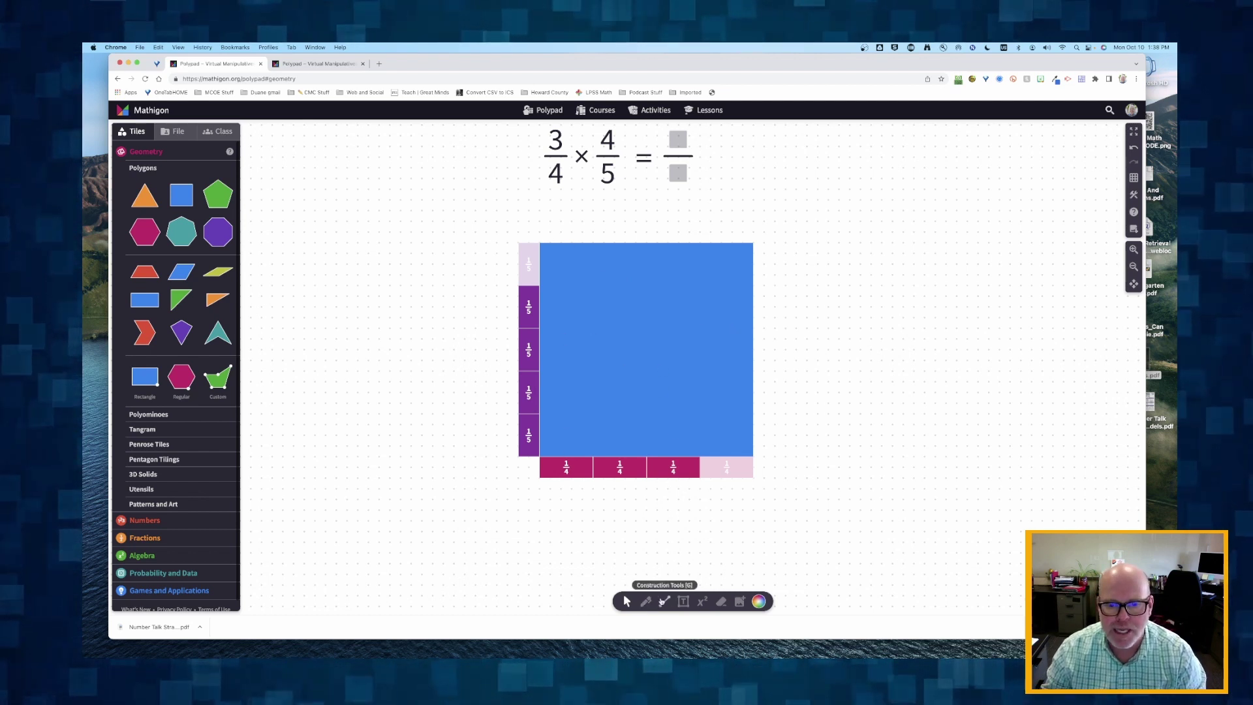
- Draw a construction rectangle over the shaded 3/4 by 4/5 region inside the blue square
{"action": "left_click", "coordinate": [663, 600]}
{"action": "left_click", "coordinate": [711, 581]}
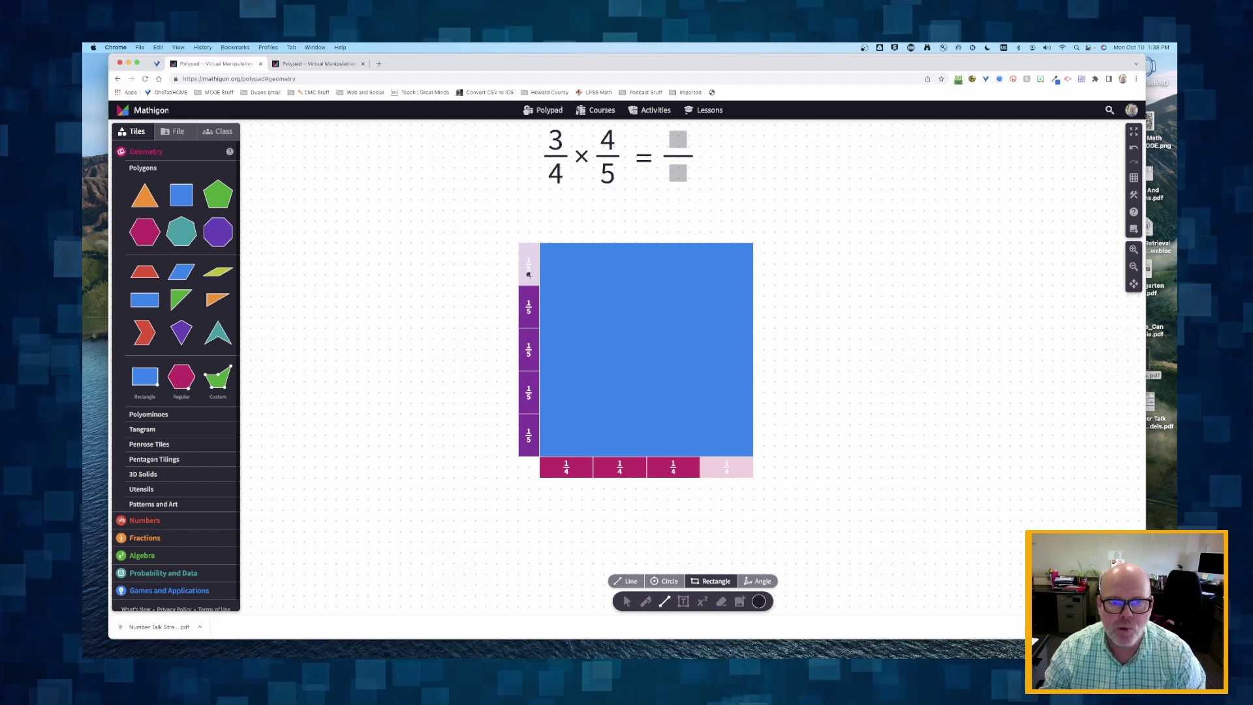
{"action": "left_click_drag", "start_coordinate": [539, 286], "coordinate": [698, 452]}
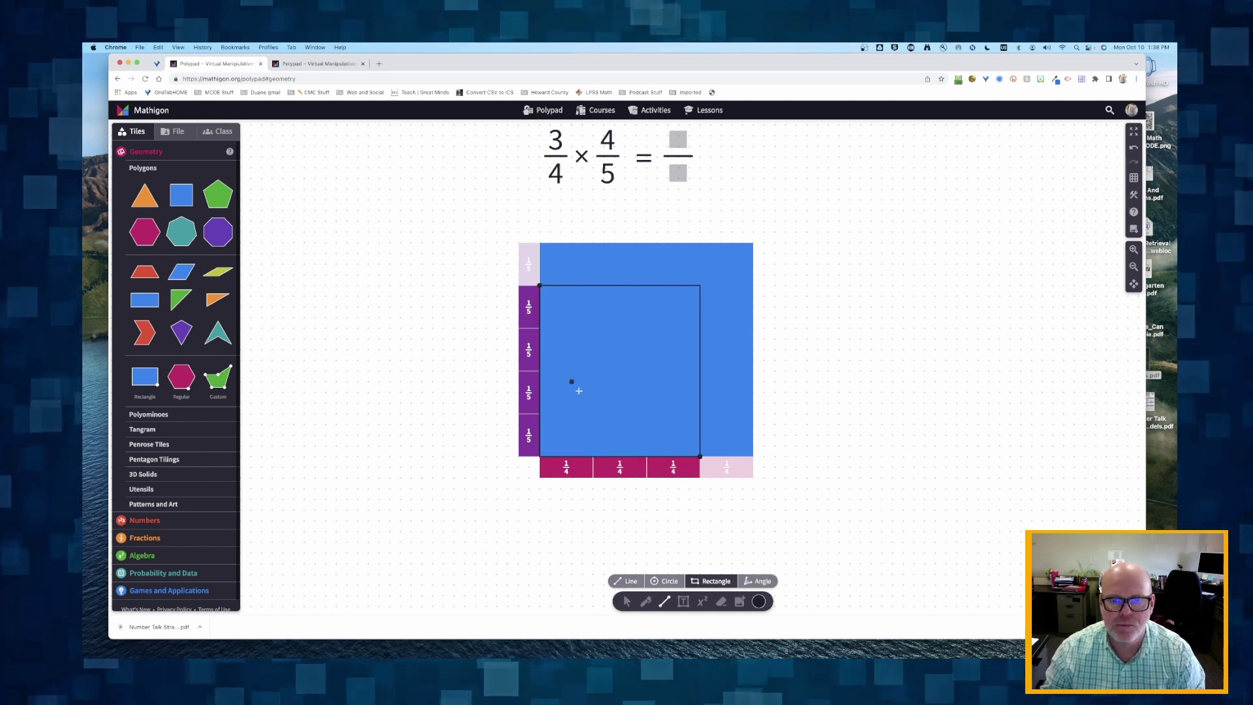
{"action": "key", "text": "Escape"}
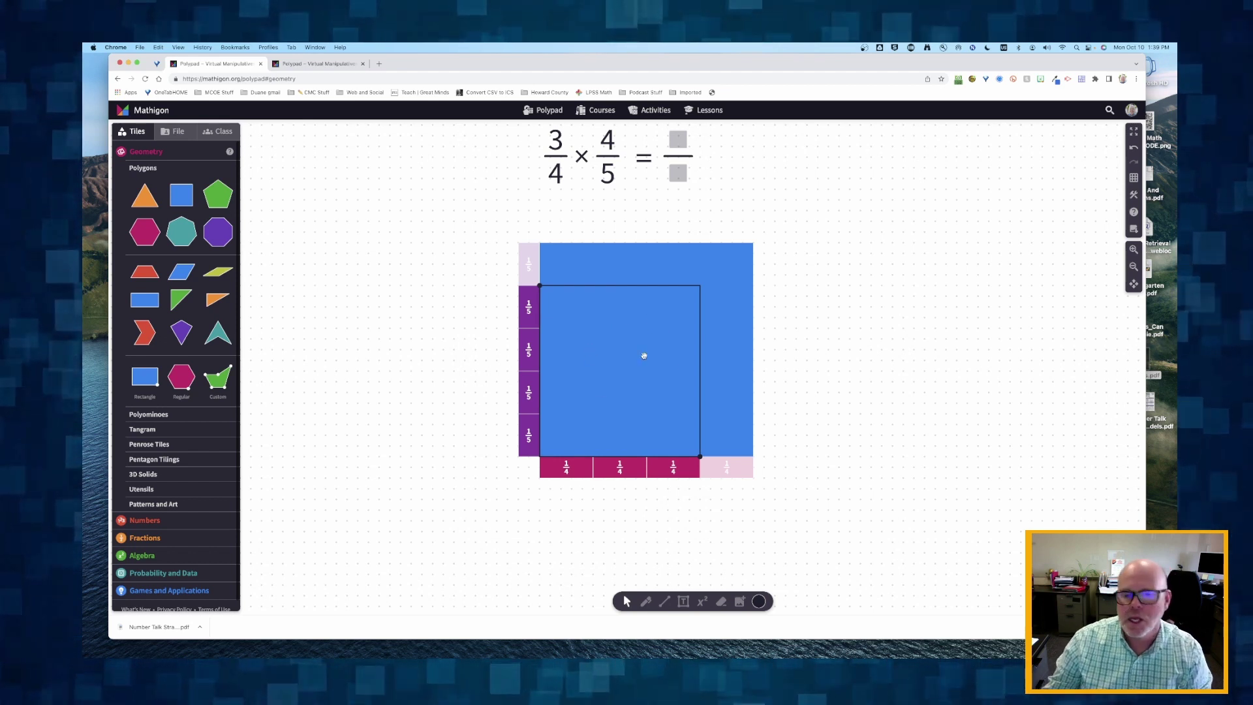
- Cut the blue square vertically at the first, second and third quarter marks
{"action": "left_click", "coordinate": [589, 404]}
{"action": "left_click", "coordinate": [655, 579]}
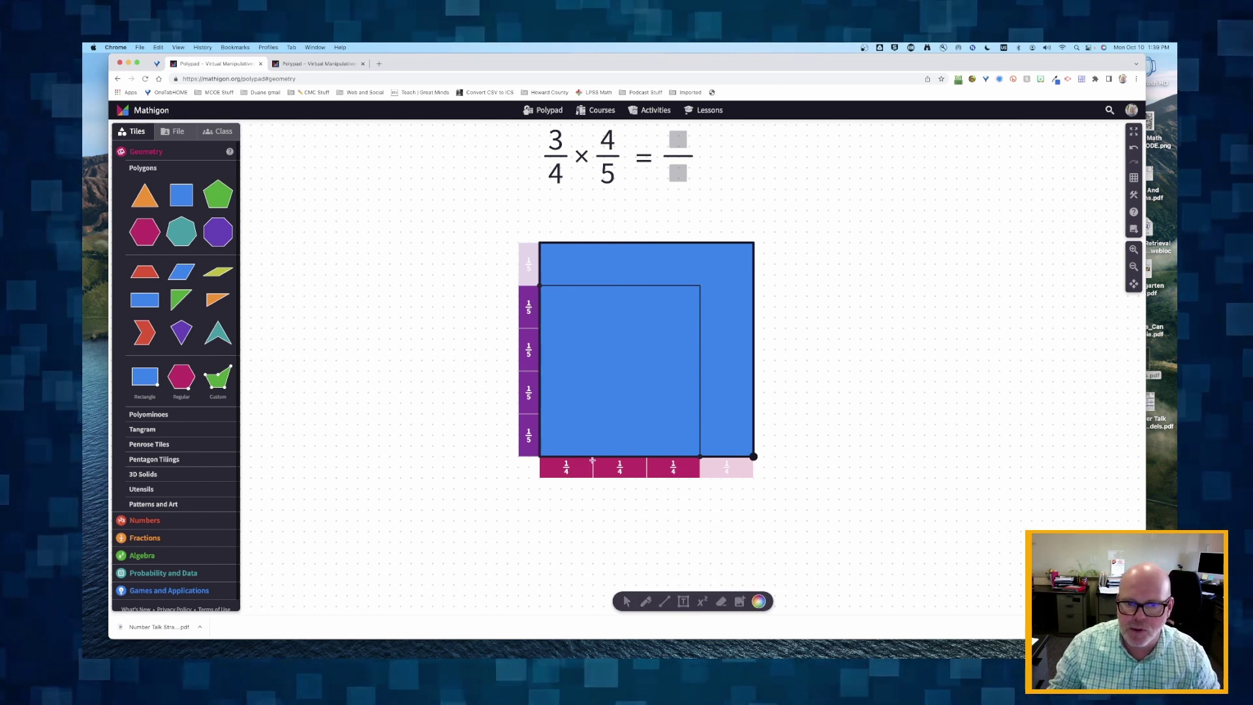
{"action": "left_click_drag", "start_coordinate": [593, 461], "coordinate": [594, 239]}
{"action": "left_click", "coordinate": [639, 453]}
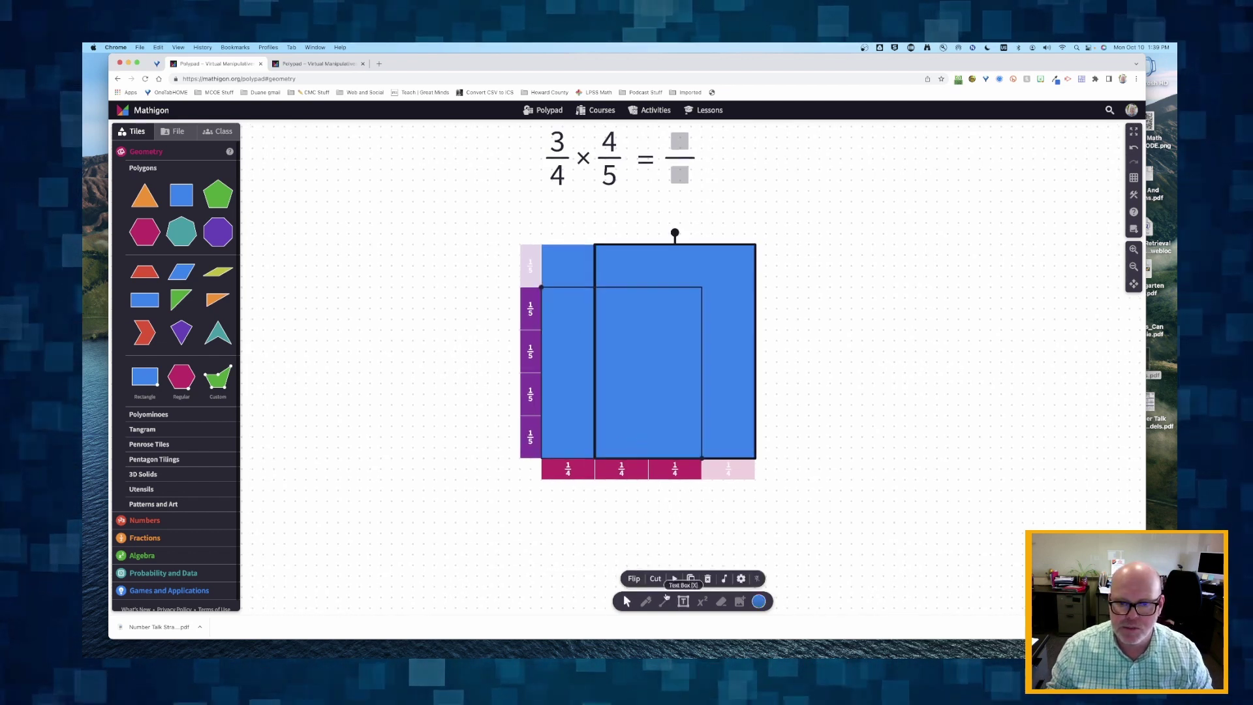
{"action": "scroll", "coordinate": [642, 455], "scroll_direction": "up", "scroll_amount": 1}
{"action": "left_click_drag", "start_coordinate": [649, 460], "coordinate": [651, 243]}
{"action": "left_click", "coordinate": [654, 281]}
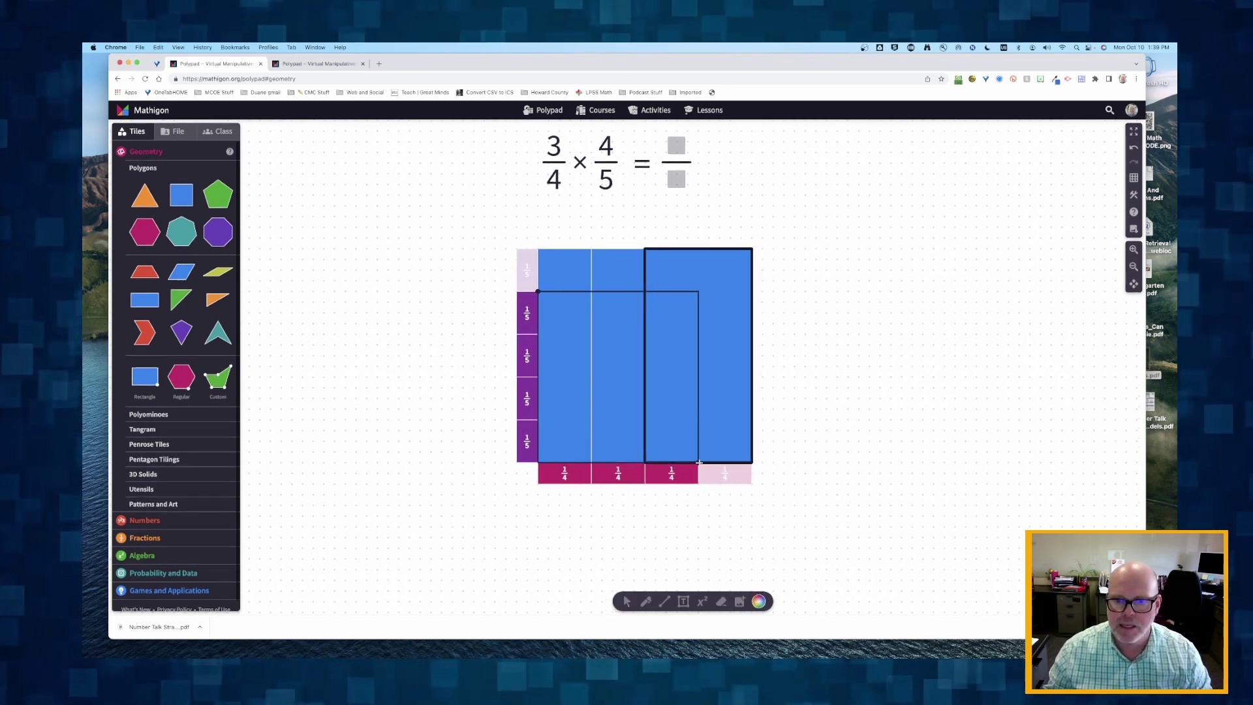
{"action": "left_click_drag", "start_coordinate": [687, 260], "coordinate": [696, 245]}
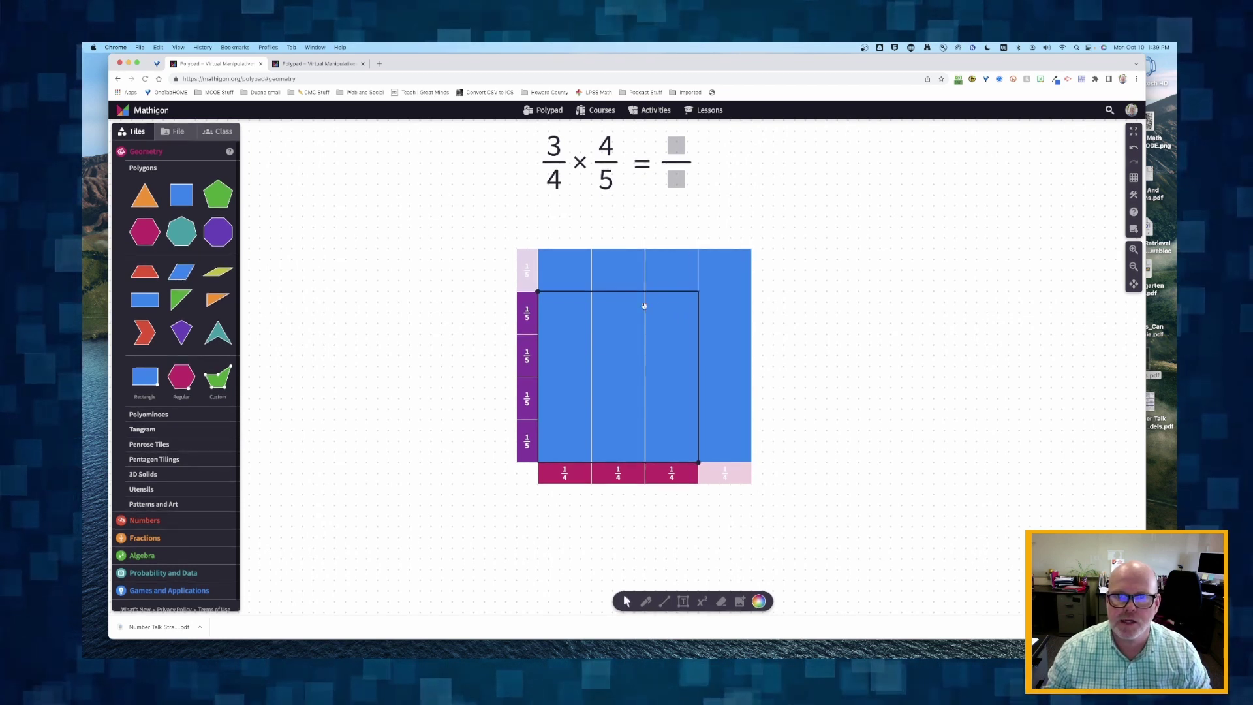
- Select the four columns and cut across them at the lowest fifth mark
{"action": "left_click", "coordinate": [556, 274]}
{"action": "left_click", "coordinate": [620, 261], "text": "shift"}
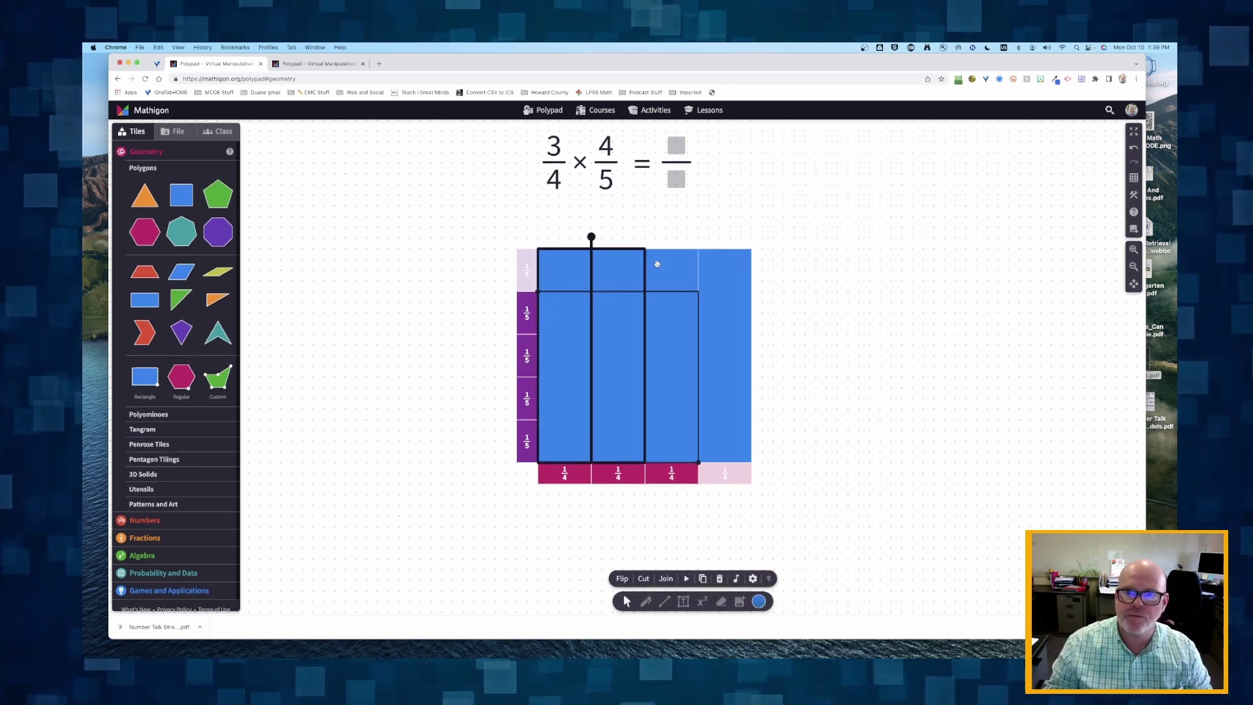
{"action": "left_click", "coordinate": [653, 263], "text": "shift"}
{"action": "left_click", "coordinate": [706, 267], "text": "shift"}
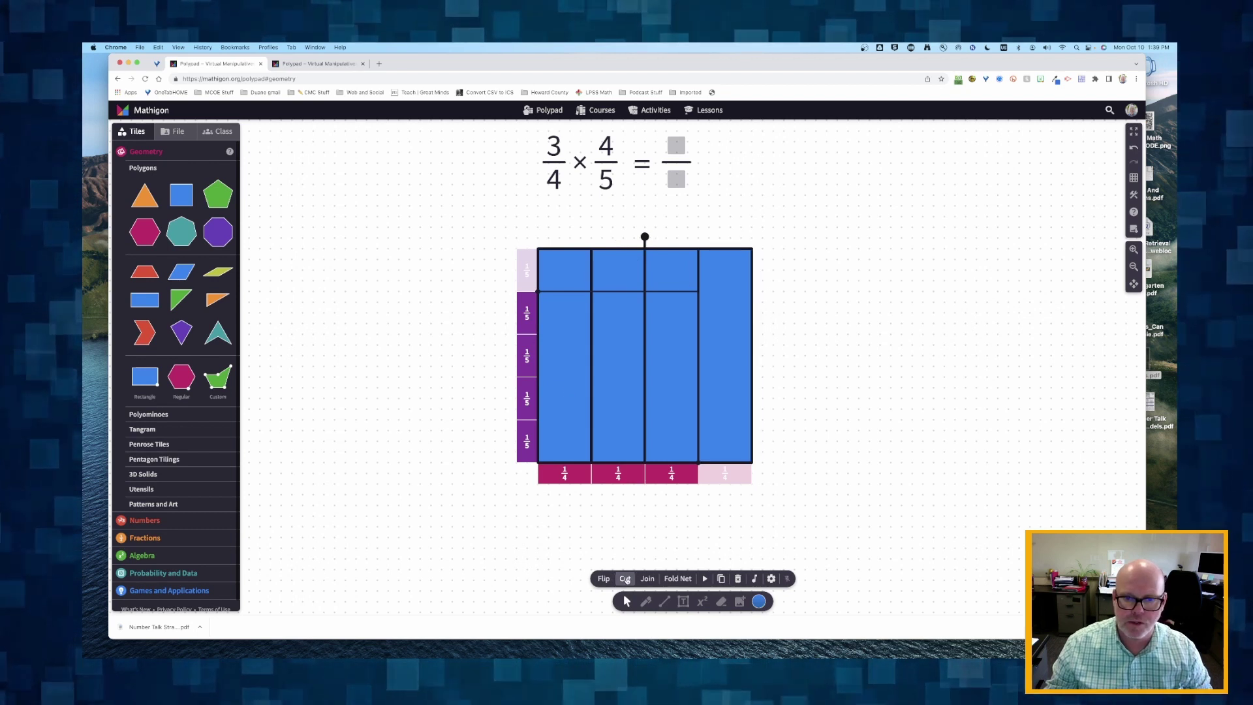
{"action": "key", "text": "Escape"}
{"action": "left_click_drag", "start_coordinate": [531, 420], "coordinate": [759, 420]}
- Finish the lowest-fifth cut, then cut the upper column pieces at the next fifth mark up
{"action": "left_click", "coordinate": [577, 386]}
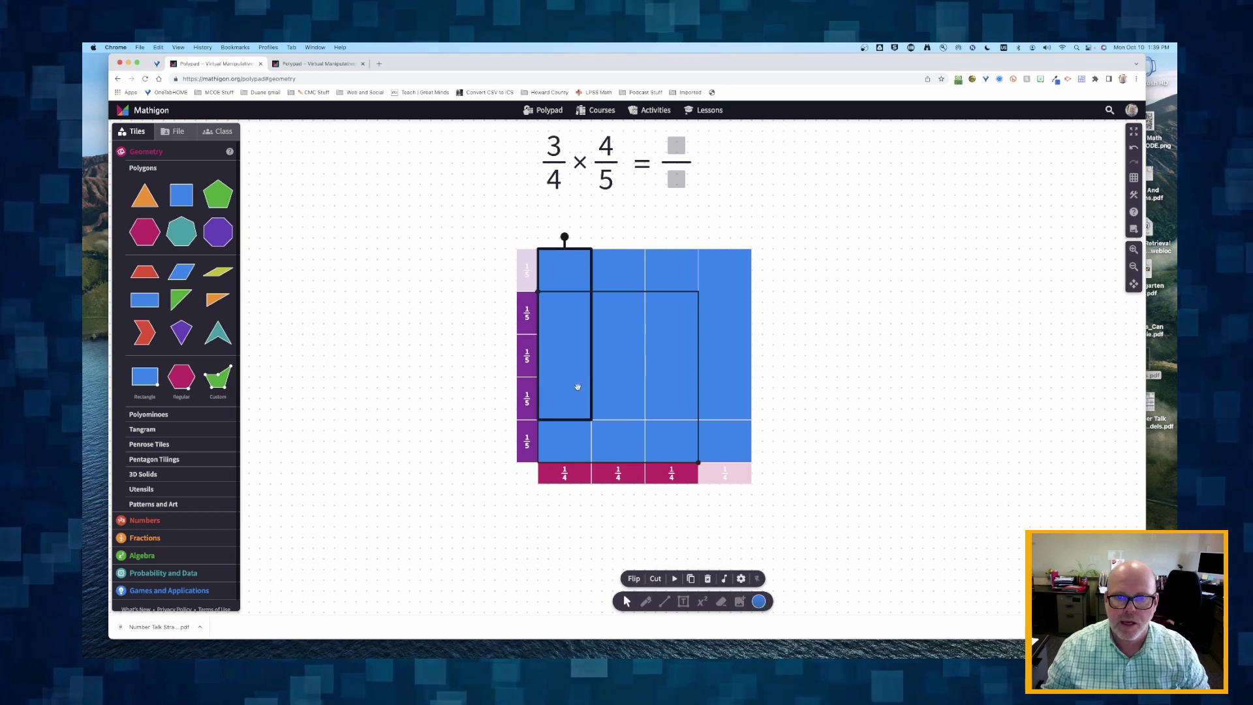
{"action": "left_click", "coordinate": [625, 381], "text": "shift"}
{"action": "left_click", "coordinate": [680, 381], "text": "shift"}
{"action": "left_click", "coordinate": [743, 381], "text": "shift"}
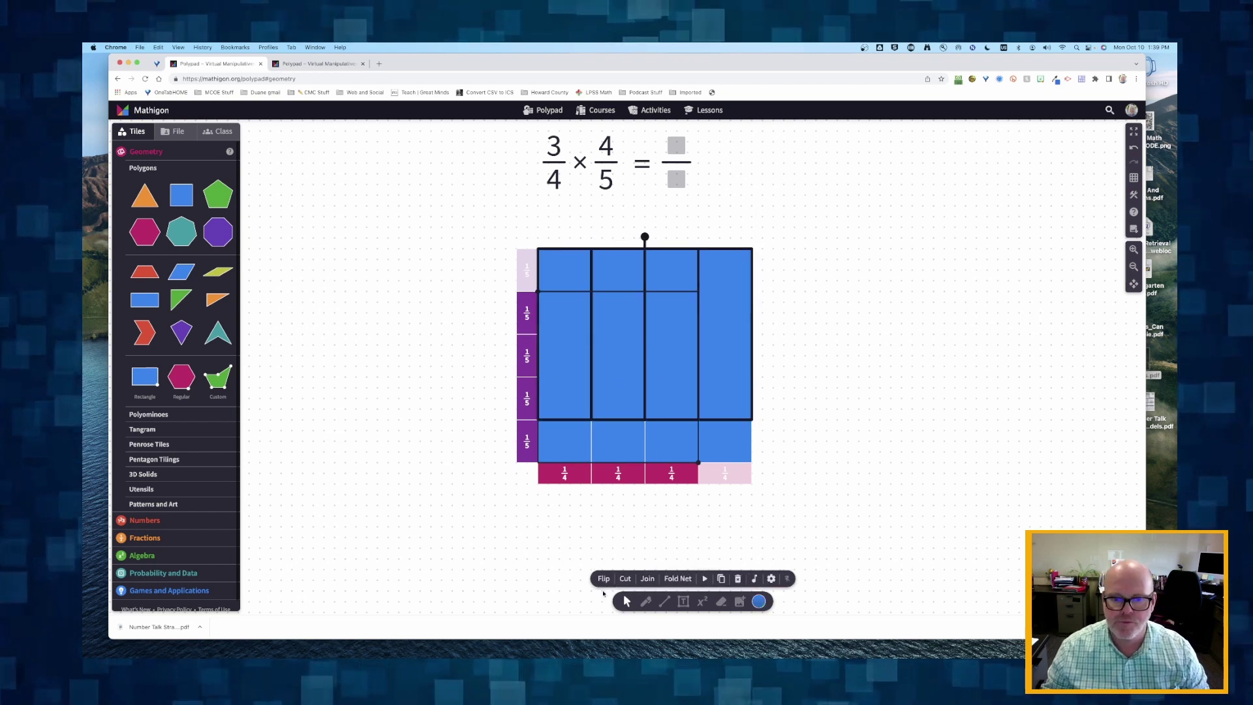
{"action": "left_click", "coordinate": [624, 578]}
{"action": "left_click_drag", "start_coordinate": [530, 376], "coordinate": [761, 377]}
- Cut the remaining upper pieces at the second fifth mark
{"action": "left_click", "coordinate": [568, 324]}
{"action": "left_click", "coordinate": [617, 330], "text": "shift"}
{"action": "left_click", "coordinate": [668, 328], "text": "shift"}
{"action": "left_click", "coordinate": [708, 336], "text": "shift"}
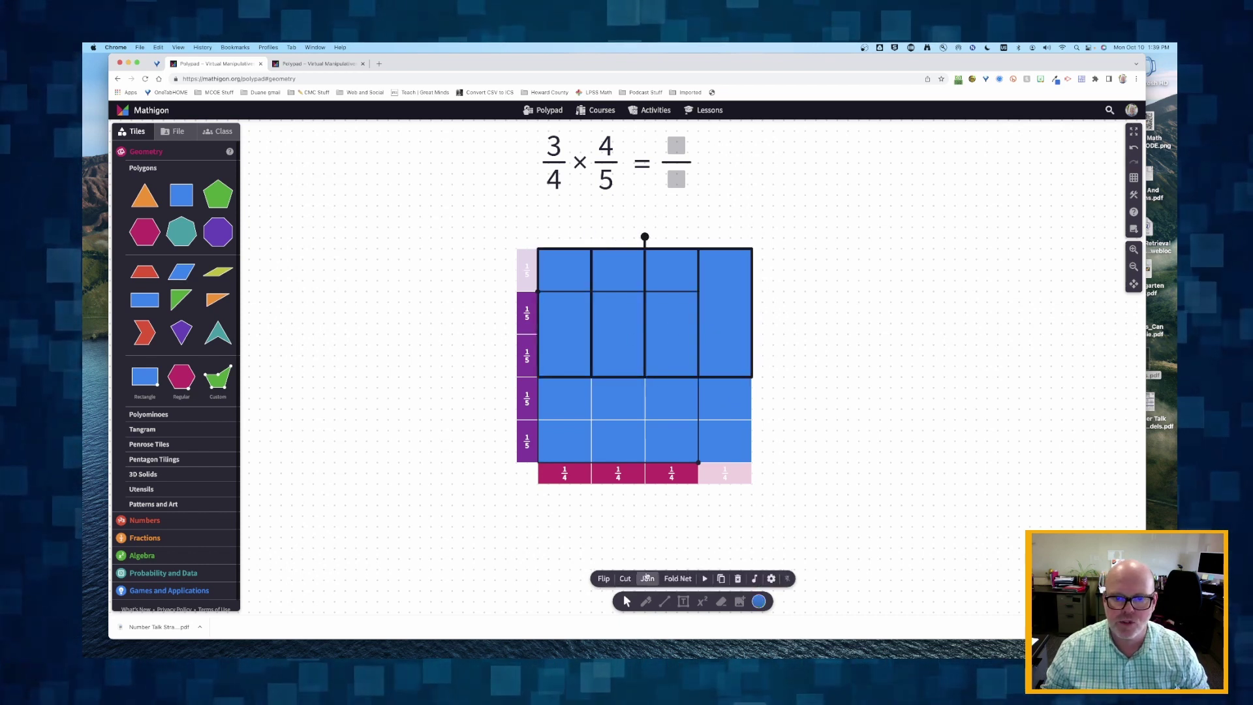
{"action": "left_click", "coordinate": [647, 578]}
{"action": "left_click_drag", "start_coordinate": [533, 333], "coordinate": [752, 333]}
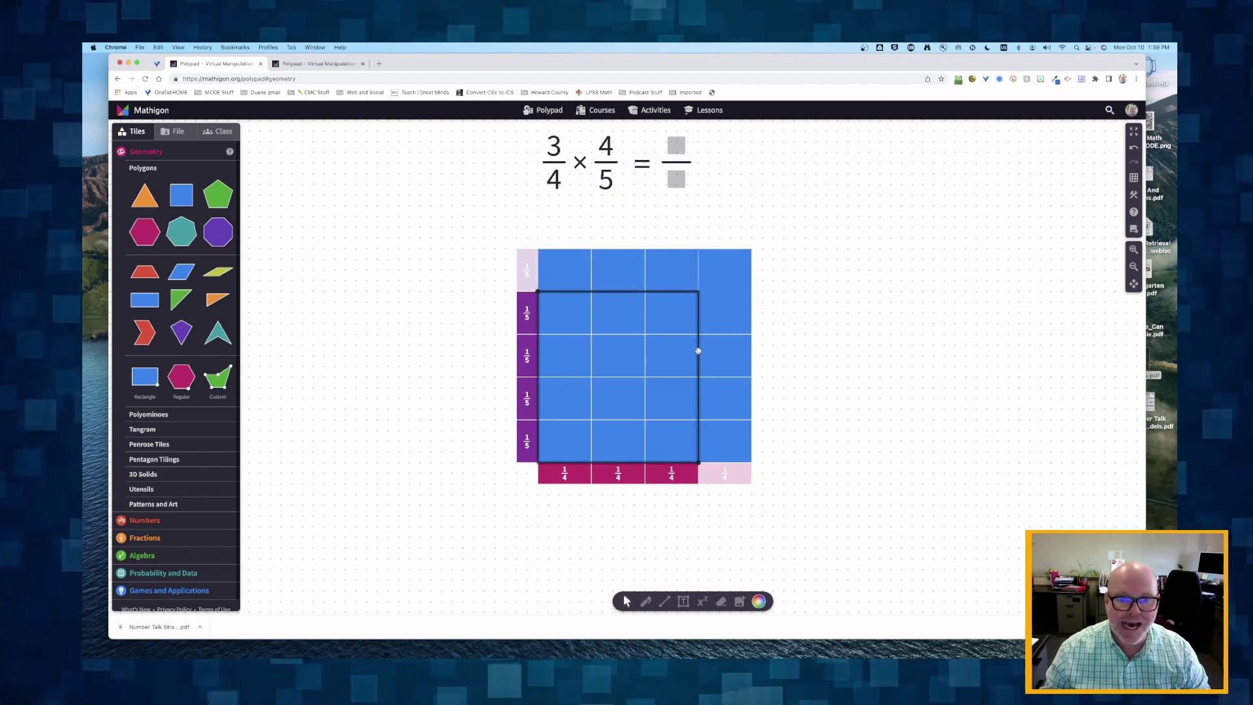
- Cut the top strip at the first fifth mark, completing the 4-by-5 grid
{"action": "left_click", "coordinate": [583, 308]}
{"action": "left_click", "coordinate": [617, 311], "text": "shift"}
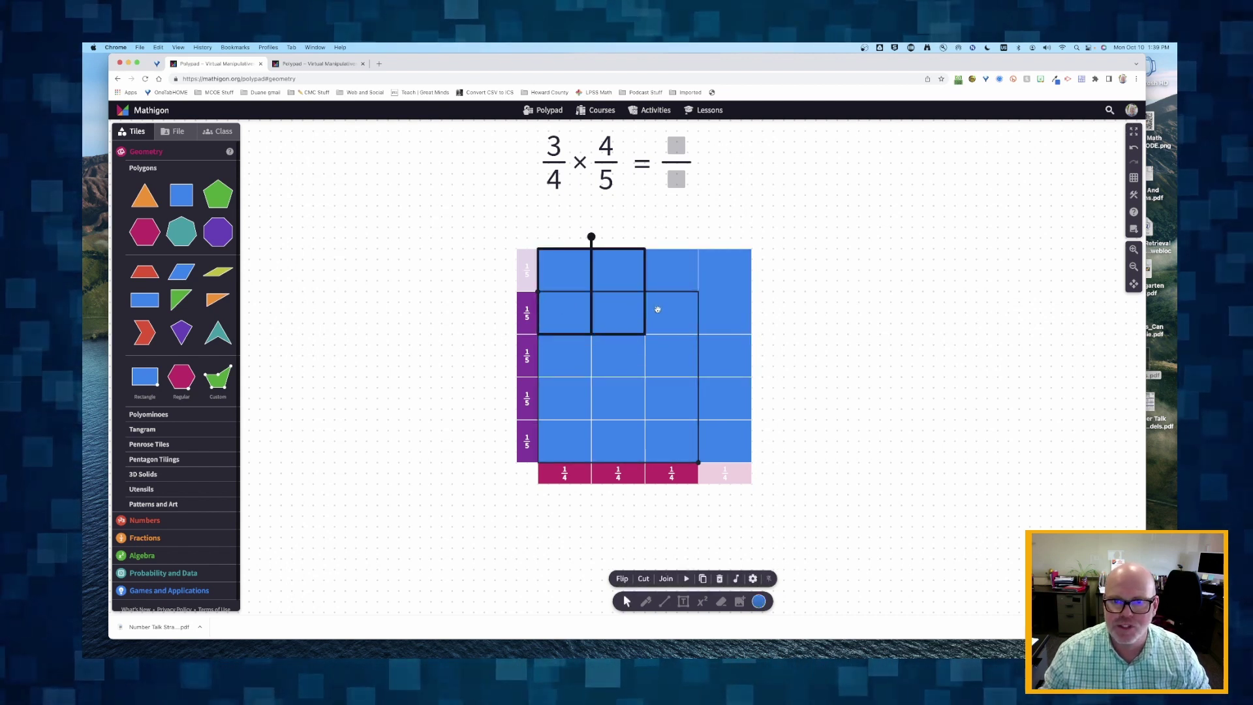
{"action": "left_click", "coordinate": [673, 310], "text": "shift"}
{"action": "left_click", "coordinate": [718, 310], "text": "shift"}
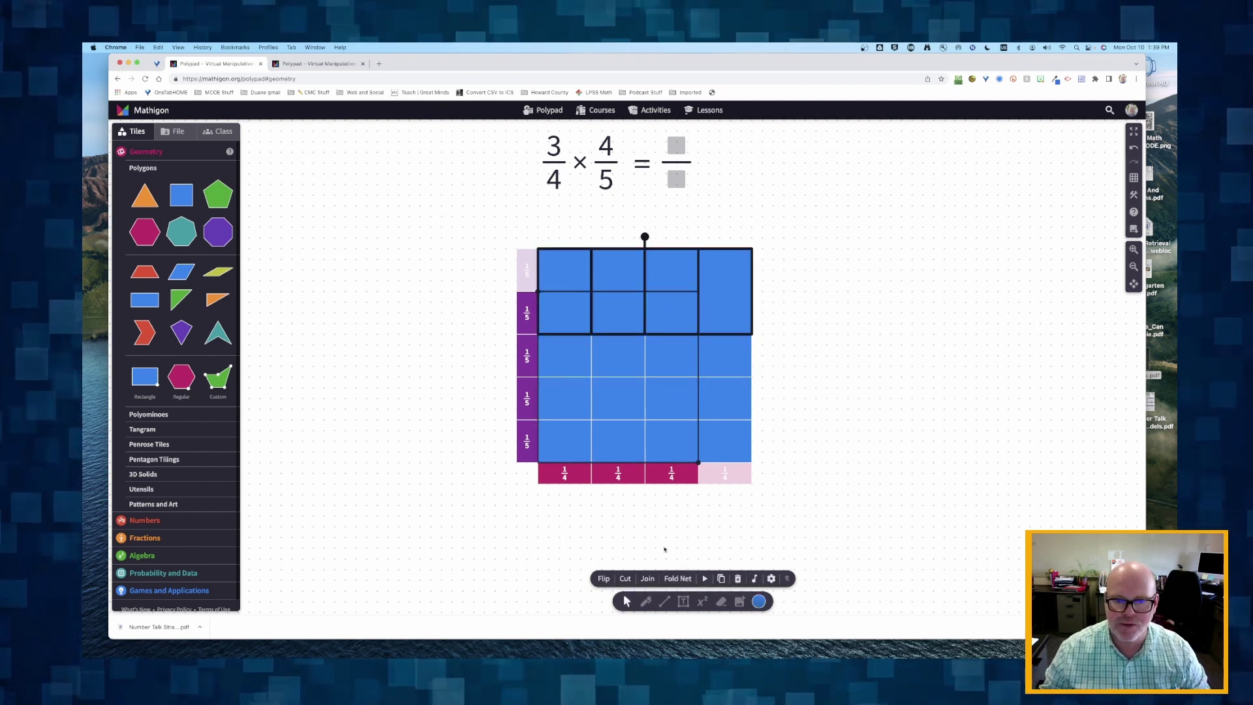
{"action": "left_click", "coordinate": [625, 578]}
{"action": "left_click_drag", "start_coordinate": [527, 292], "coordinate": [752, 293]}
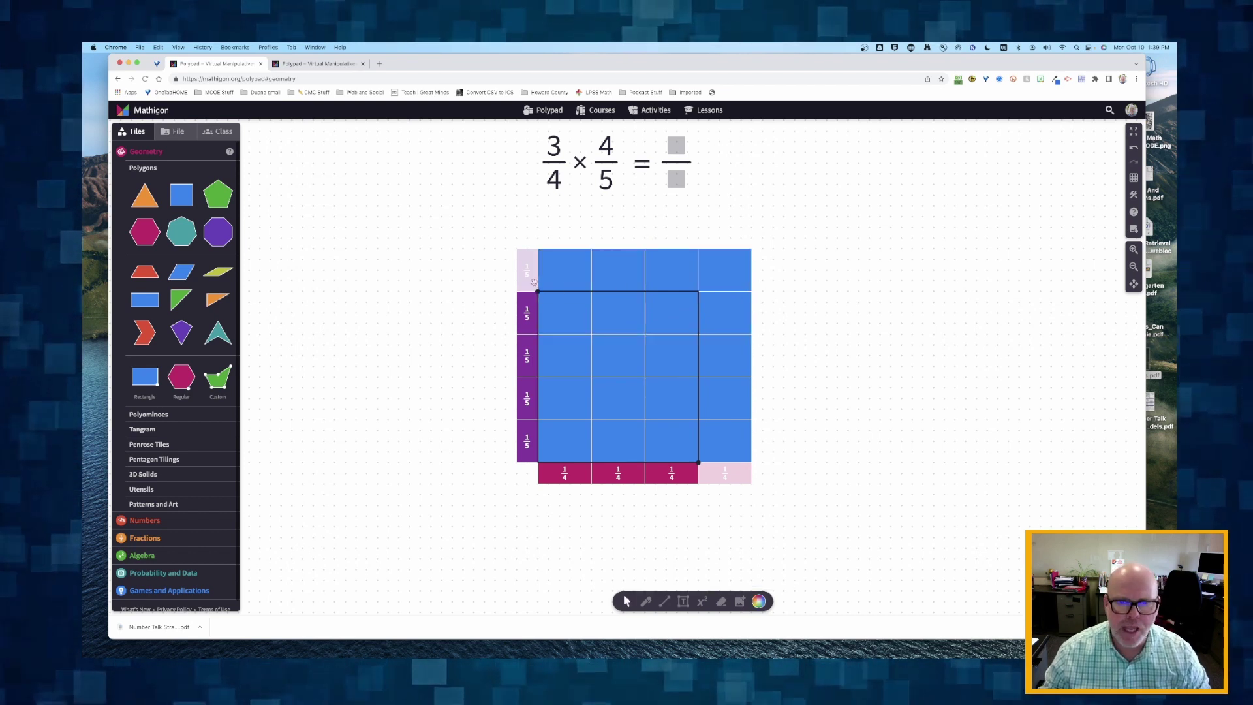